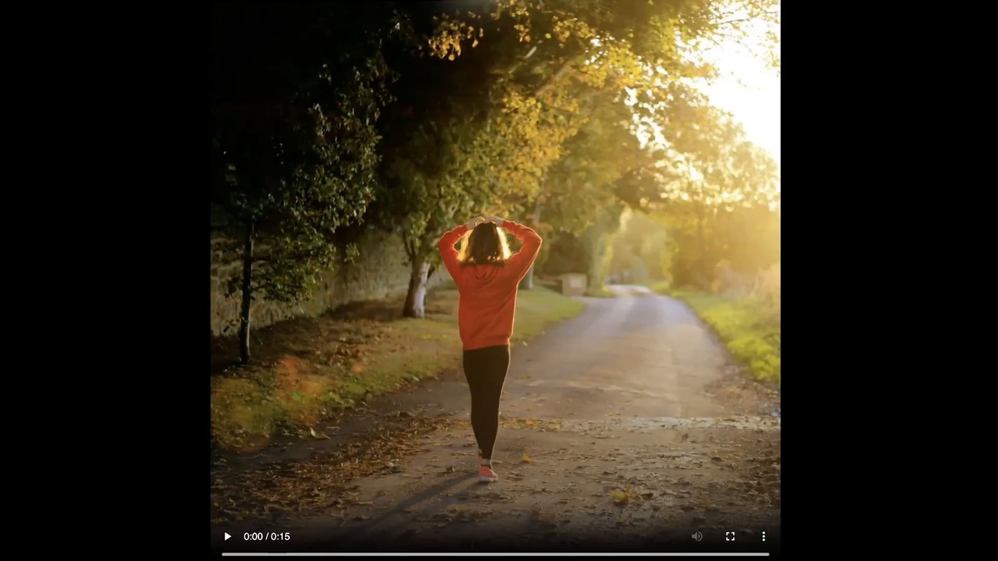
# Step: Play the sample video ad and pause it near its end
pyautogui.click(340, 293)
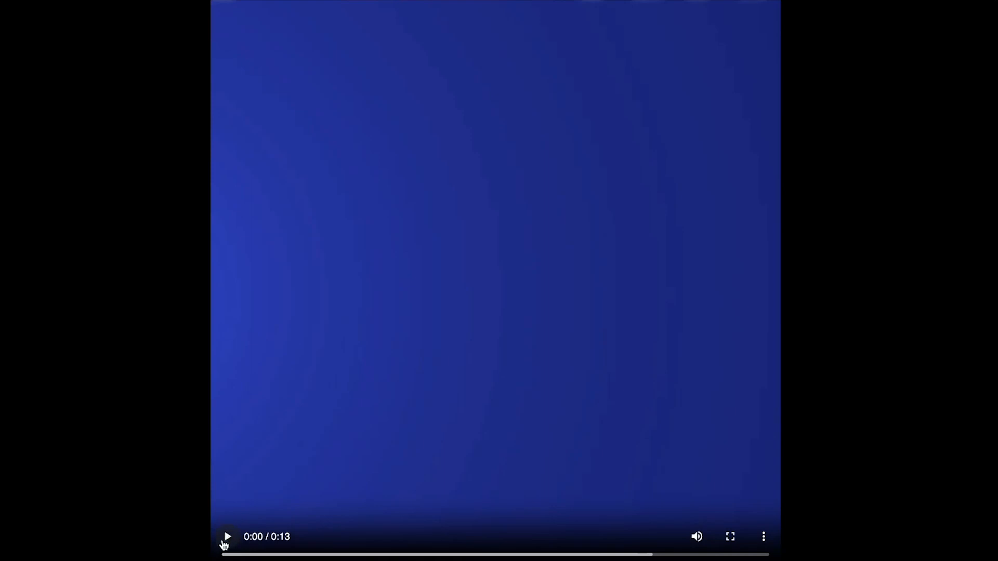
pyautogui.click(225, 539)
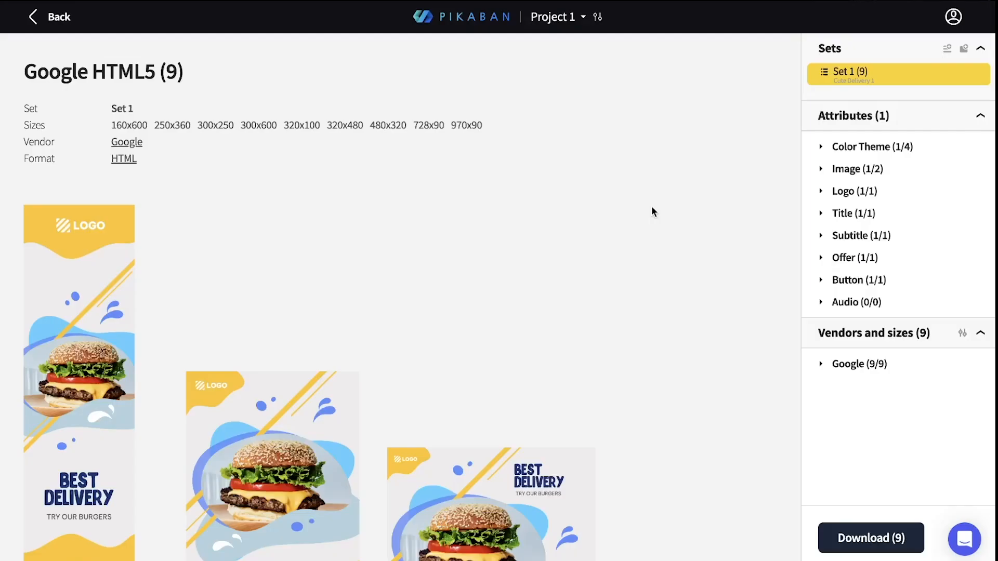
# Step: Create a new set from the Cute Delivery 2 template with both Facebook & Instagram MP4 sizes and the Youtube MP4 size 1920x1080
pyautogui.click(946, 50)
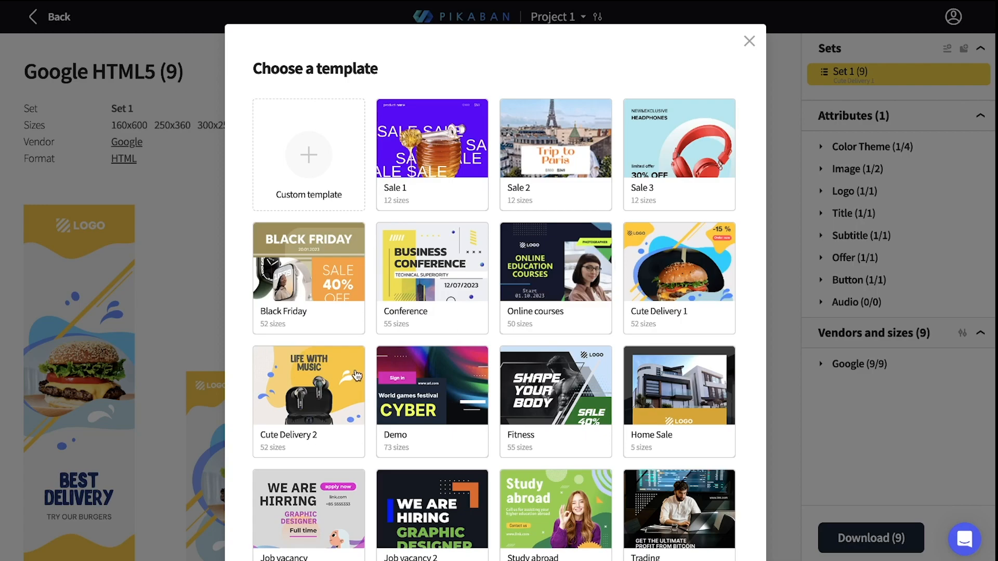
pyautogui.click(329, 393)
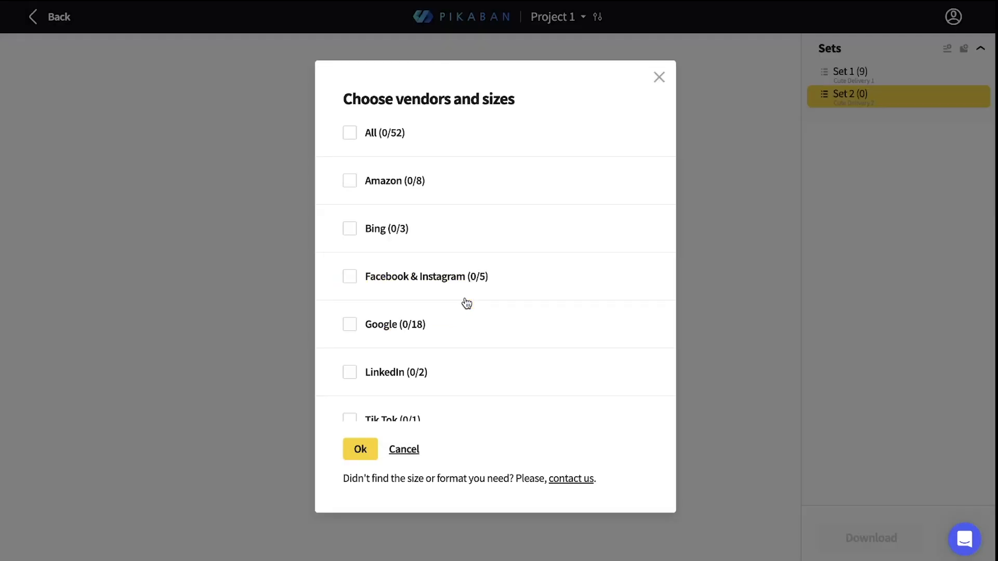
pyautogui.click(448, 283)
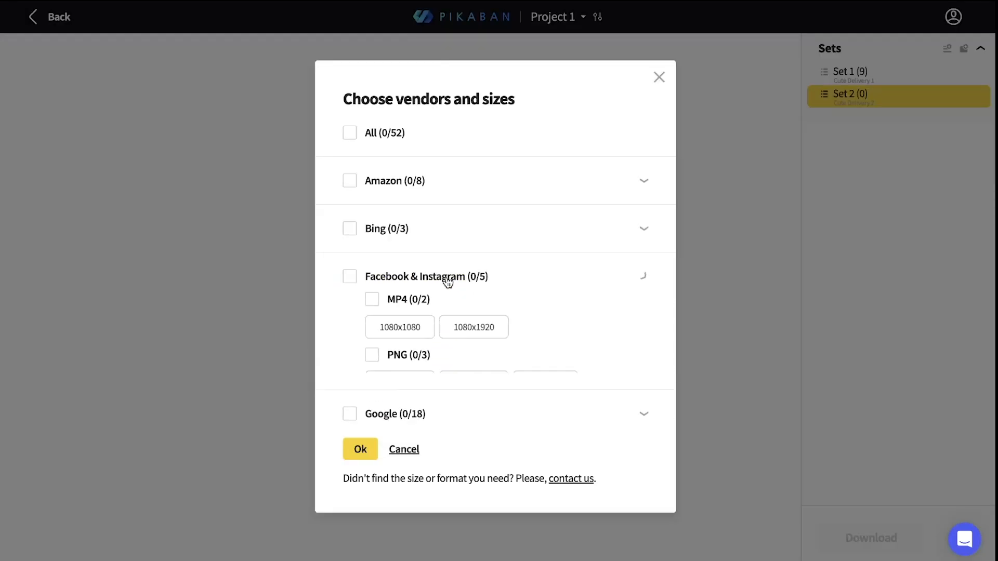
pyautogui.scroll(-1, 395, 284)
pyautogui.click(370, 284)
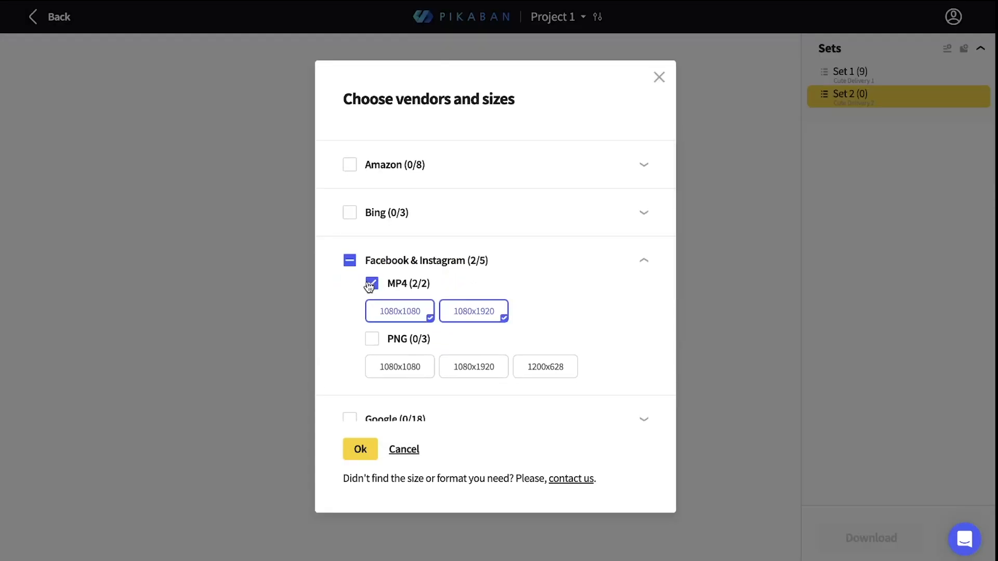
pyautogui.scroll(-4, 456, 289)
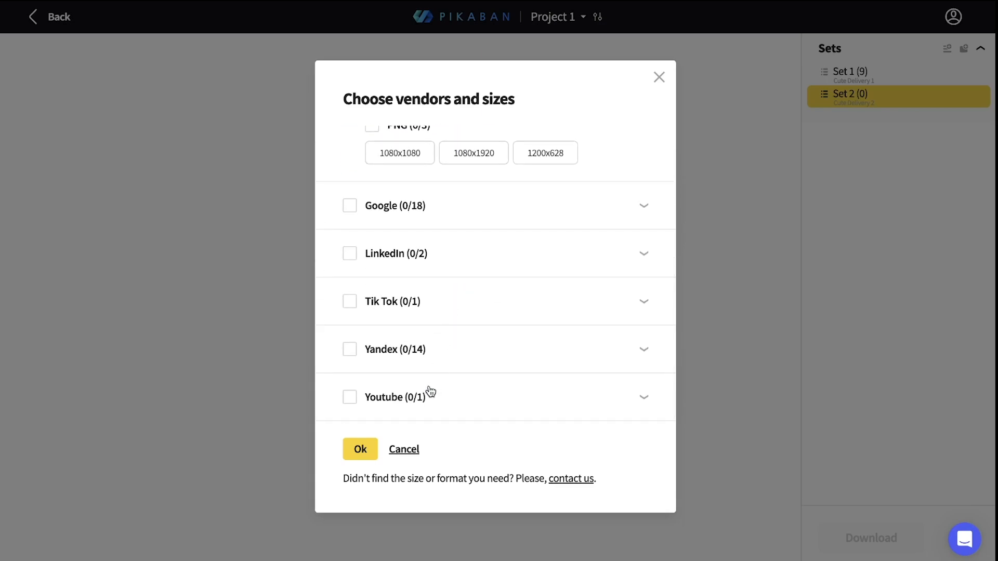
pyautogui.click(430, 392)
pyautogui.click(370, 368)
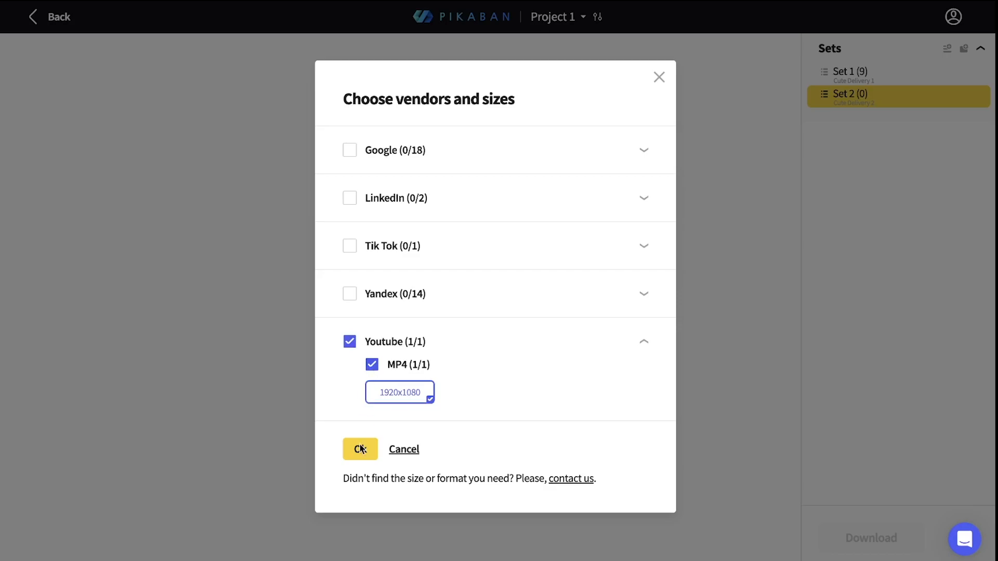
pyautogui.click(359, 455)
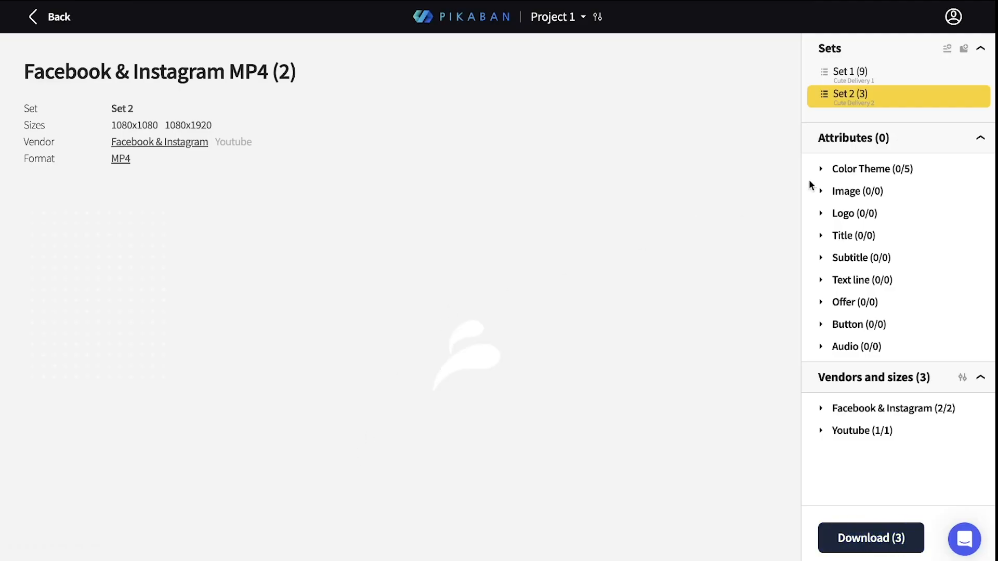
# Step: Set the new set's color theme to Blue
pyautogui.click(855, 167)
pyautogui.click(843, 194)
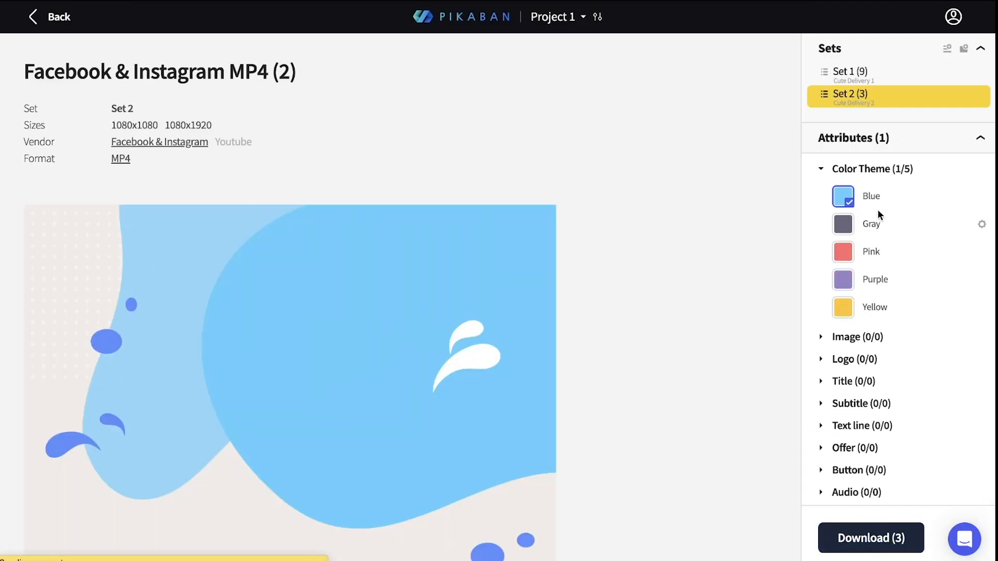
# Step: Create an image gallery for the Image attribute, upload 28220.png from Downloads into it and use that picture in the banners
pyautogui.scroll(-2, 885, 276)
pyautogui.click(840, 249)
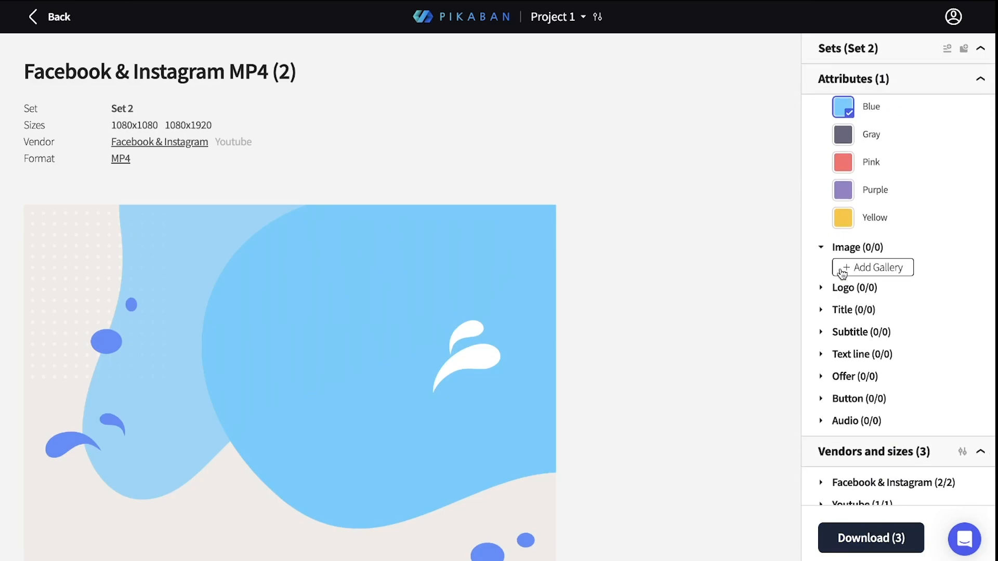
pyautogui.click(842, 270)
pyautogui.click(470, 182)
pyautogui.click(382, 226)
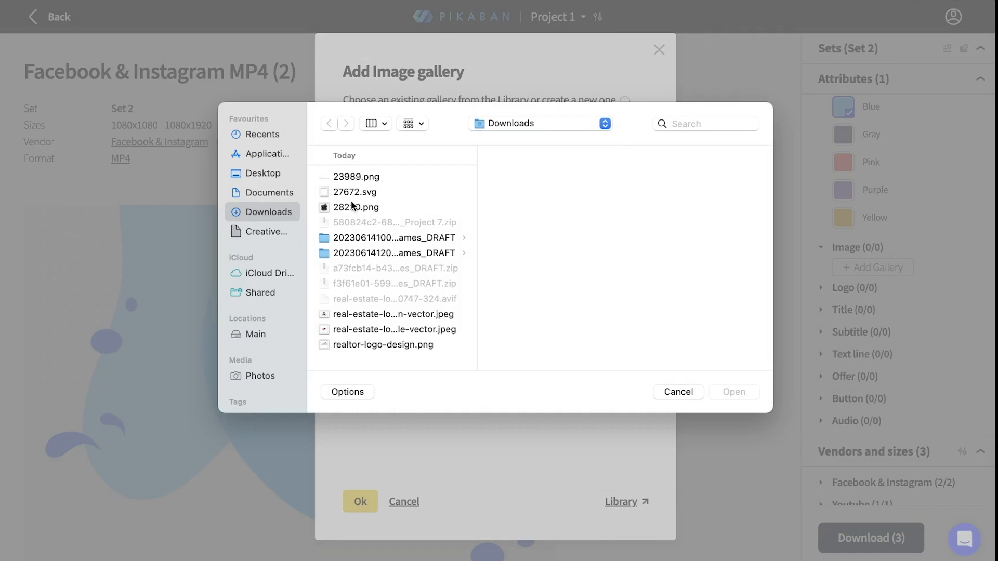
pyautogui.click(352, 206)
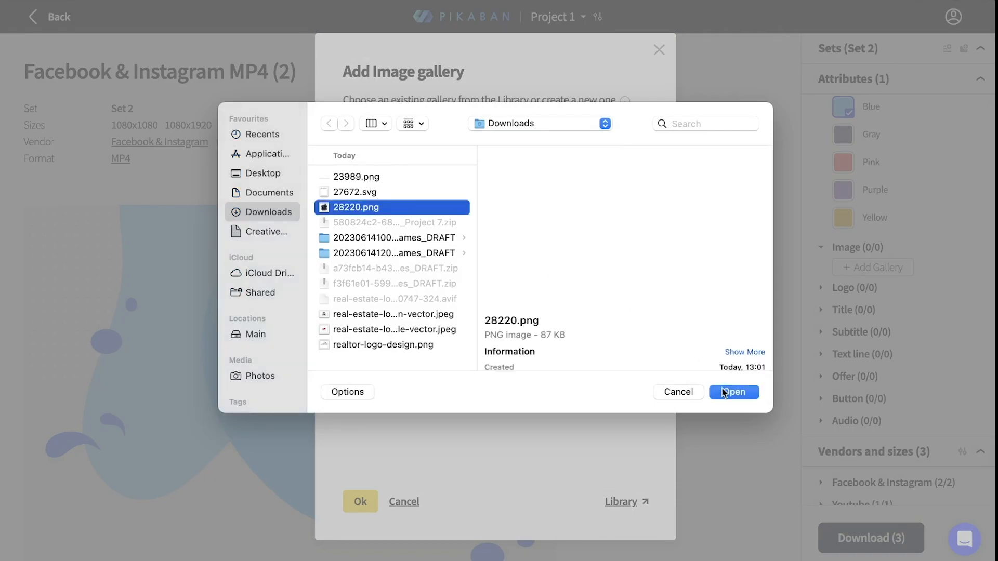
pyautogui.click(725, 393)
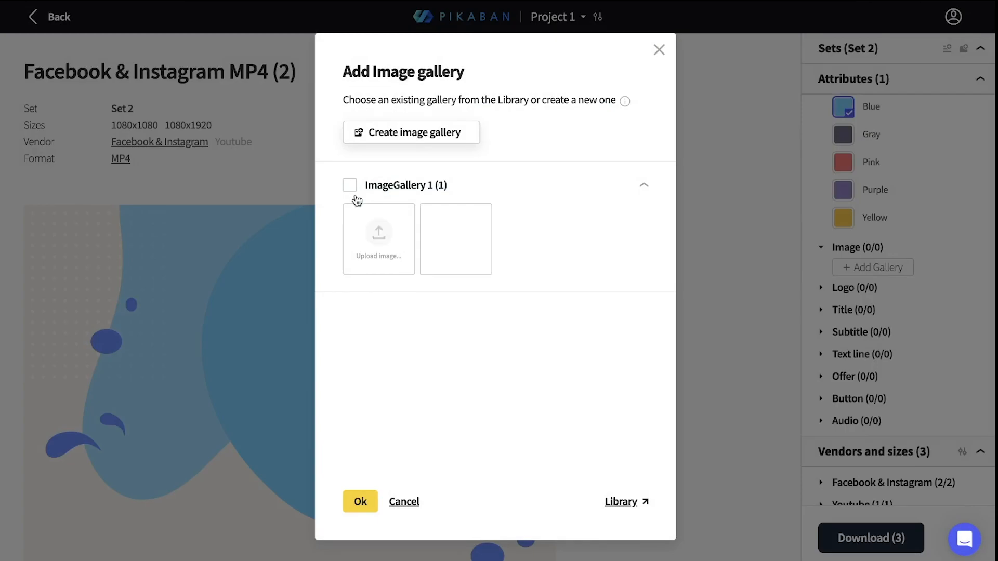
pyautogui.click(361, 501)
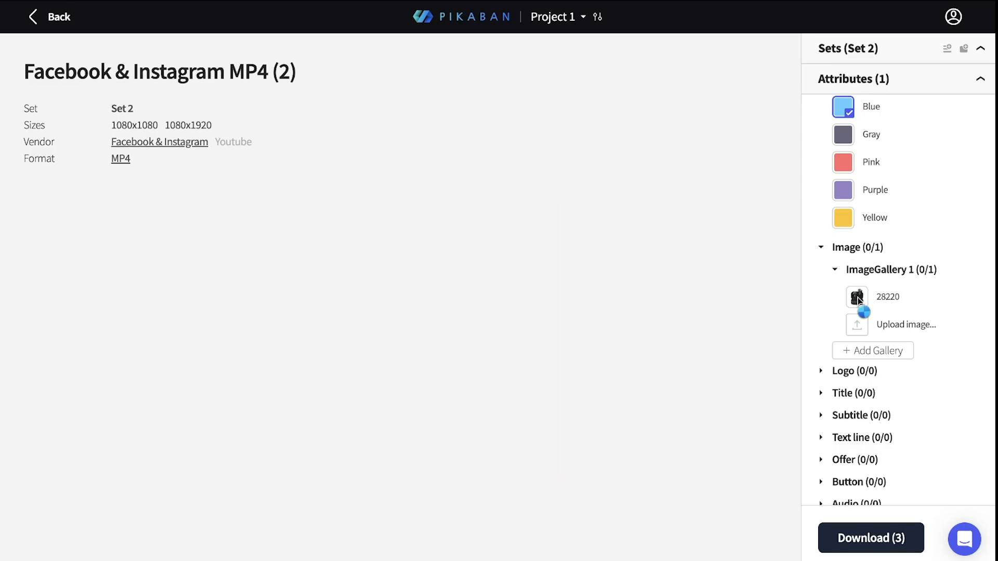
pyautogui.scroll(-3, 653, 321)
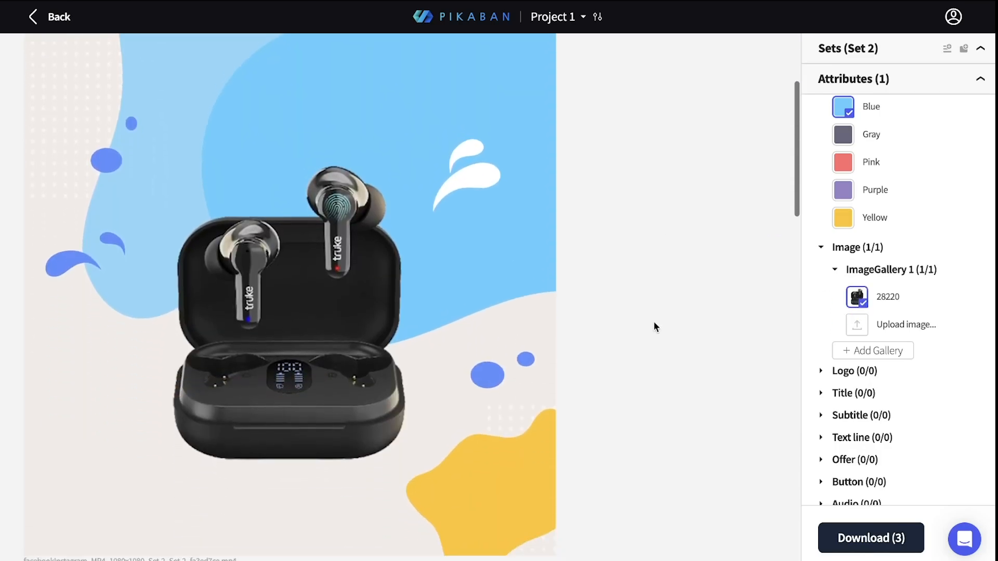
# Step: Upload 27672.svg to ImageGallery 1 and add that gallery to the Logo attribute
pyautogui.click(859, 372)
pyautogui.click(863, 392)
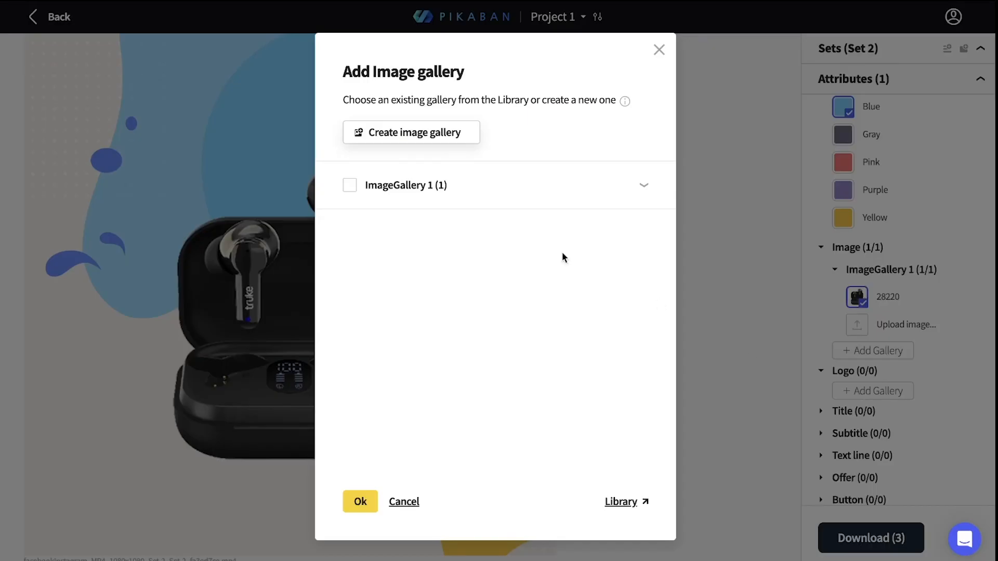
pyautogui.click(451, 197)
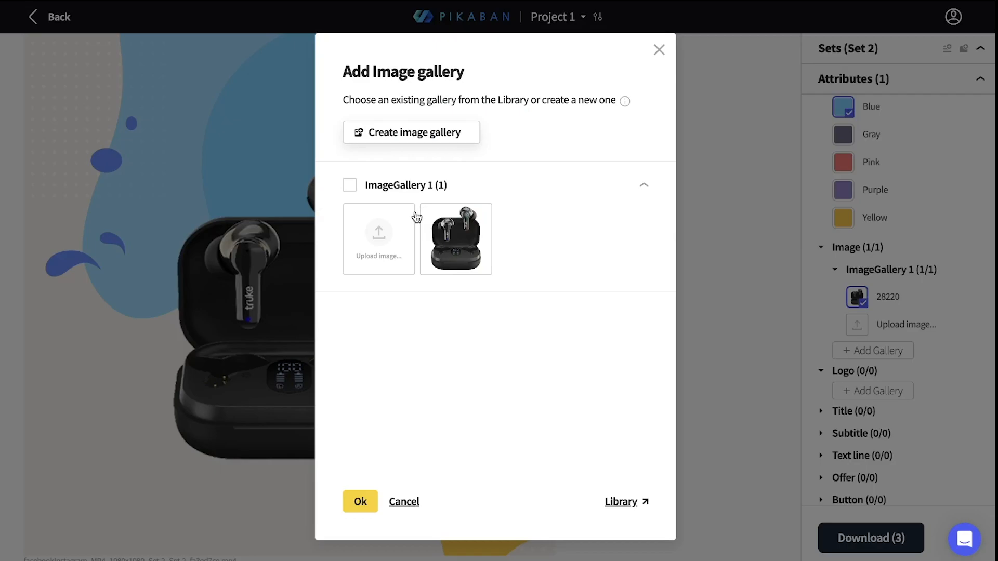
pyautogui.click(382, 231)
pyautogui.click(365, 193)
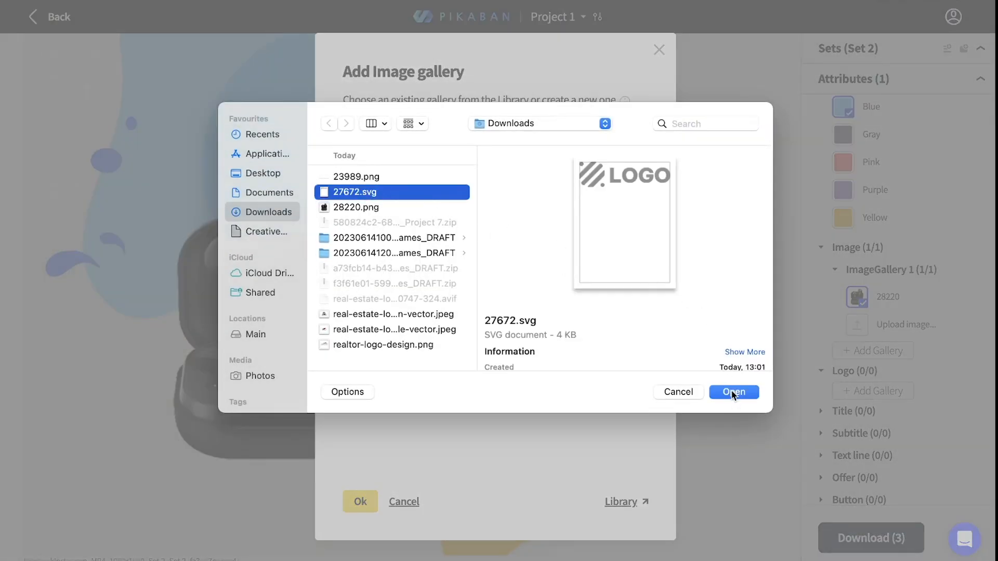
pyautogui.click(731, 391)
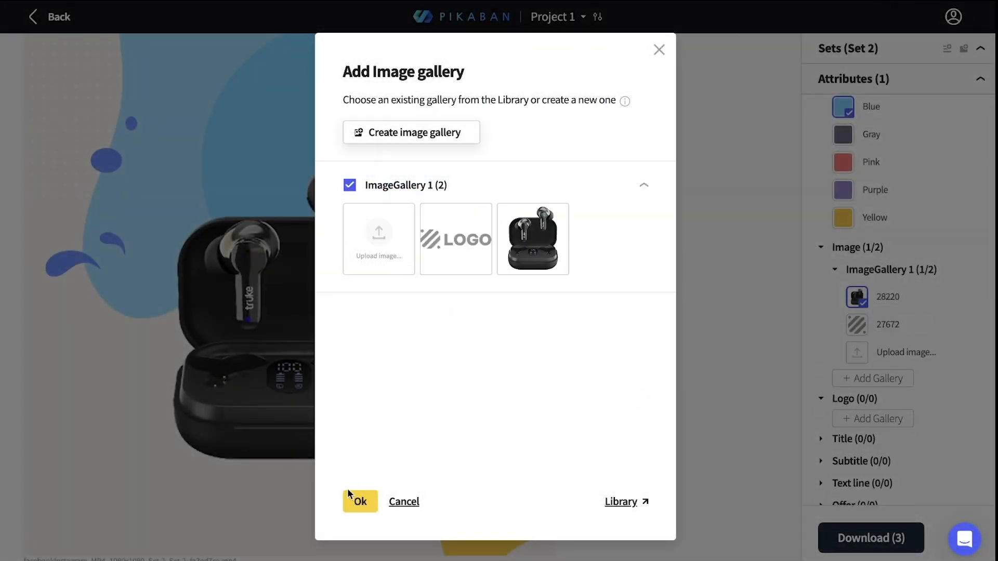
pyautogui.click(359, 501)
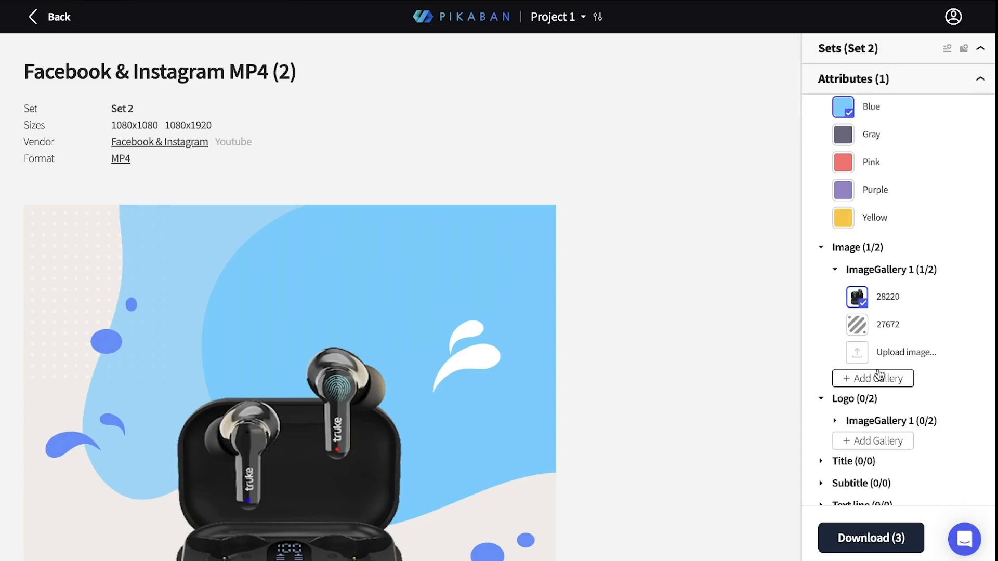
# Step: Use image 27672 from ImageGallery 1 as the banners' logo
pyautogui.click(851, 421)
pyautogui.click(856, 474)
pyautogui.scroll(-5, 726, 403)
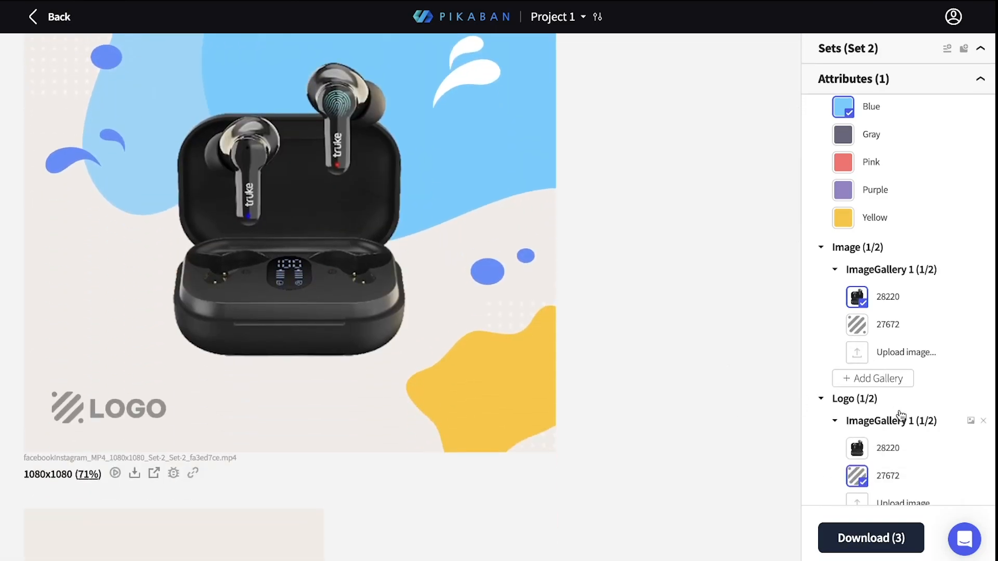
# Step: Add the title "Exclusive headphones" to the set
pyautogui.scroll(-5, 901, 416)
pyautogui.click(845, 288)
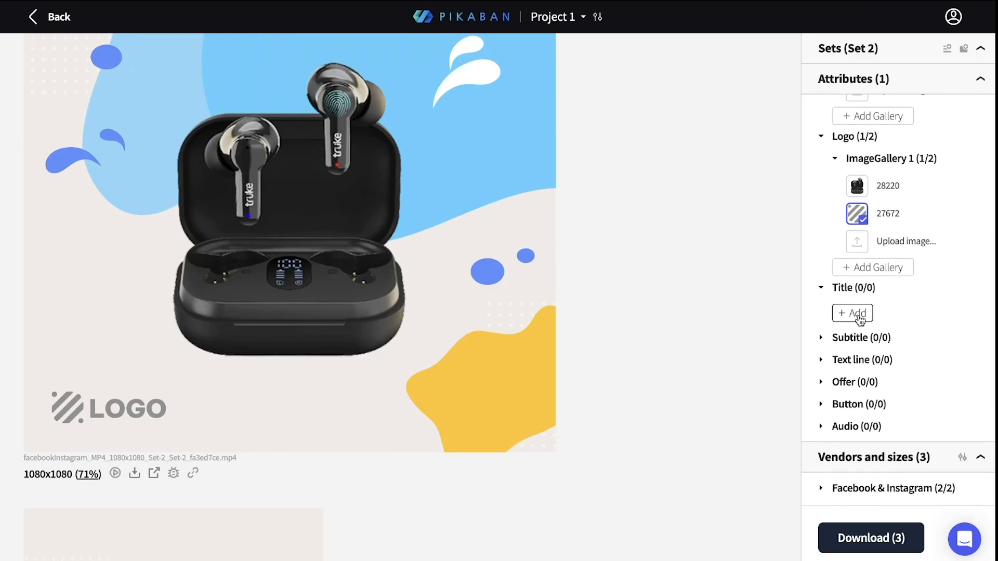
pyautogui.click(857, 314)
pyautogui.write('Exclusive hea')
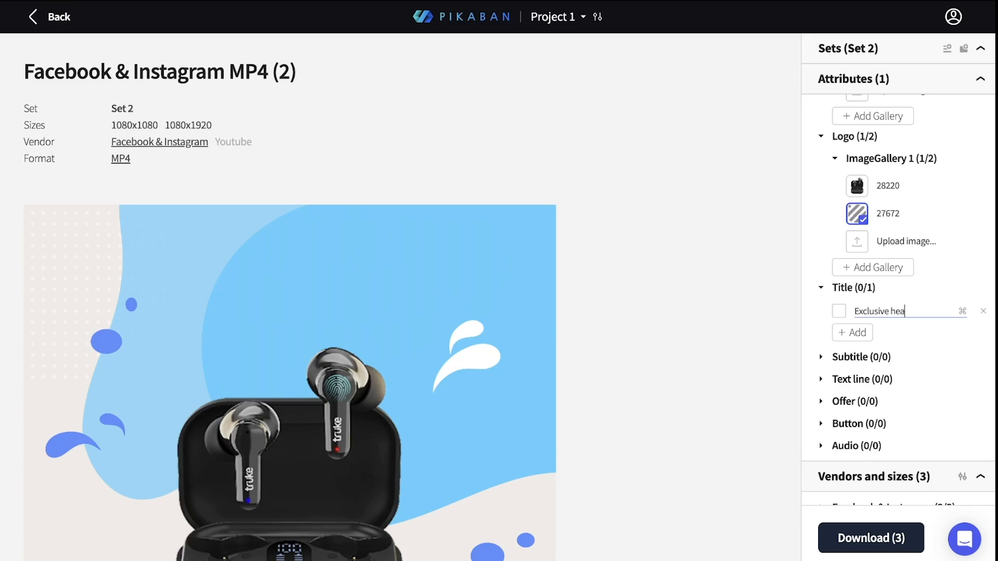
pyautogui.write('dphones')
pyautogui.press('Return')
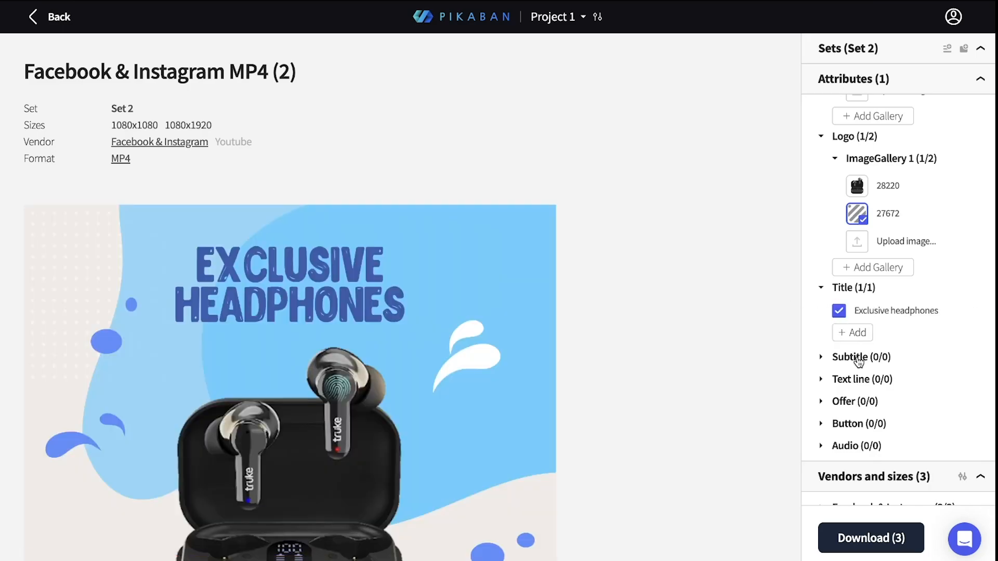
# Step: Add the subtitle "best sounds" to the set
pyautogui.click(859, 361)
pyautogui.click(857, 380)
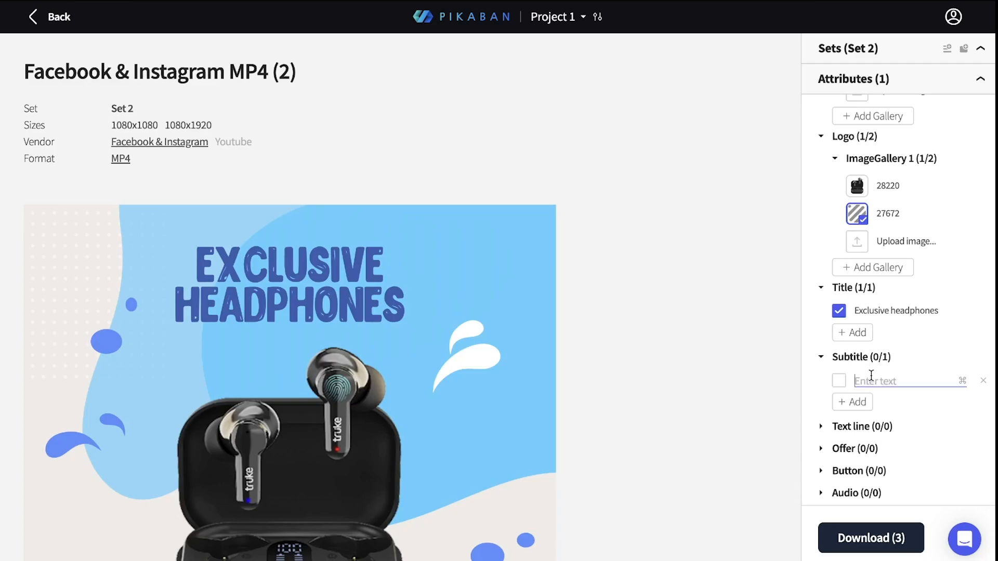
pyautogui.scroll(-3, 879, 363)
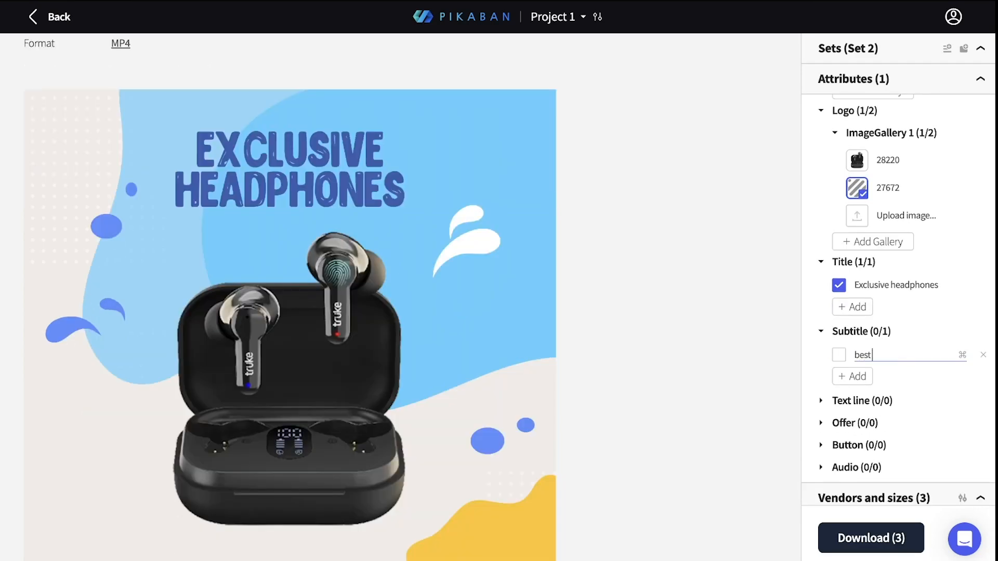
pyautogui.write('best sounds')
pyautogui.press('Return')
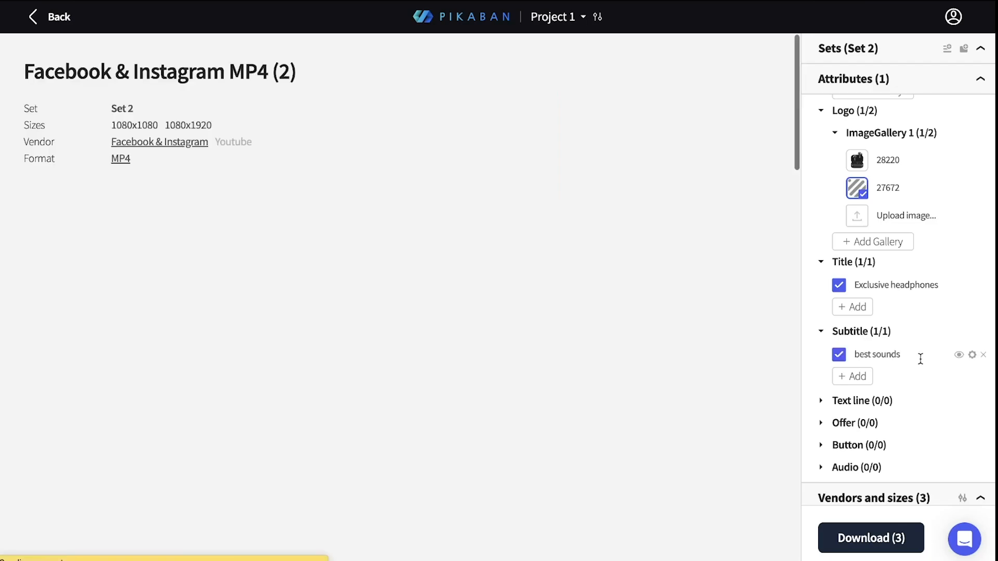
# Step: Add the text line "SALE" to the set and check how it looks in the 1080x1080 video preview
pyautogui.click(881, 403)
pyautogui.scroll(-5, 737, 363)
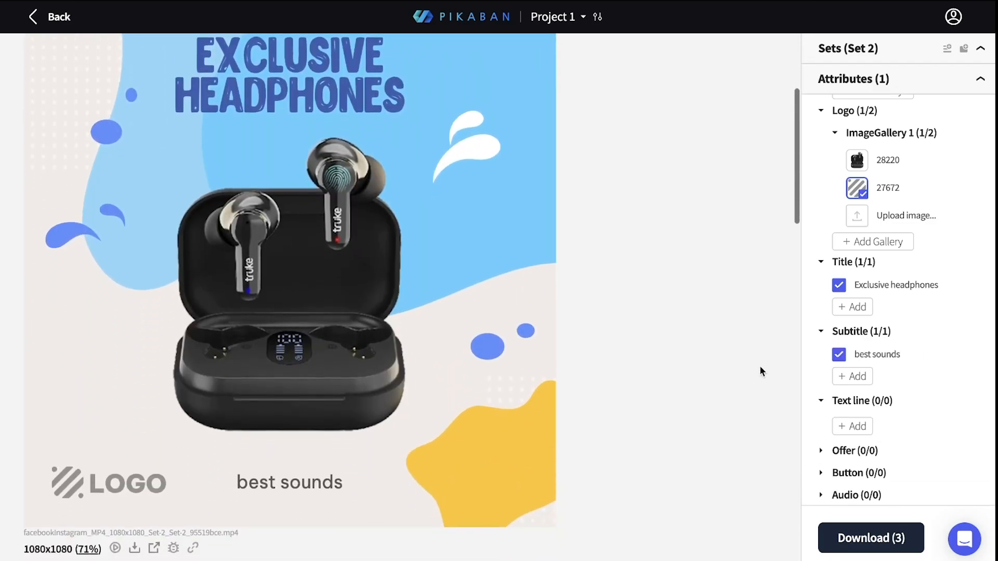
pyautogui.click(853, 426)
pyautogui.write('SALE')
pyautogui.press('Return')
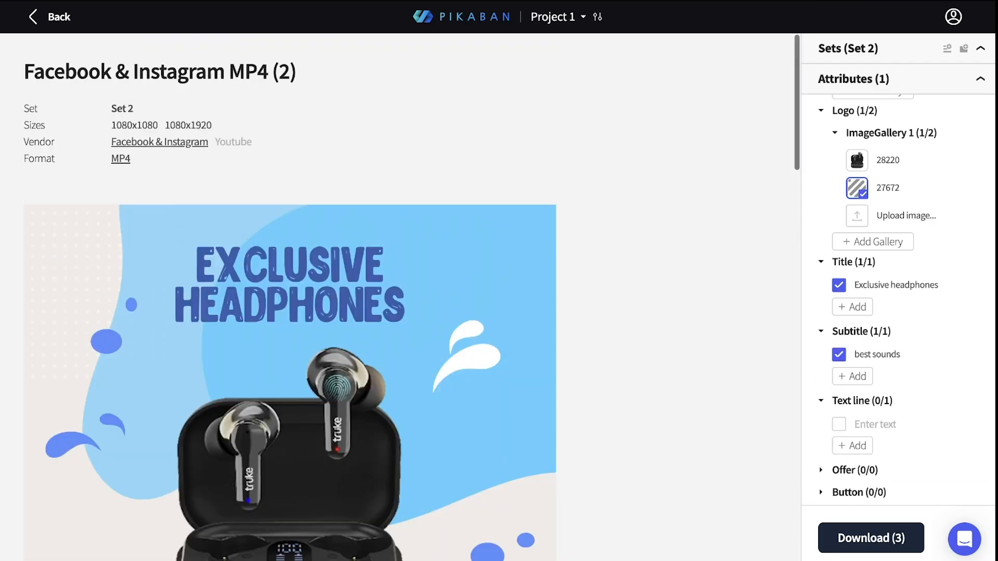
pyautogui.scroll(-2, 740, 355)
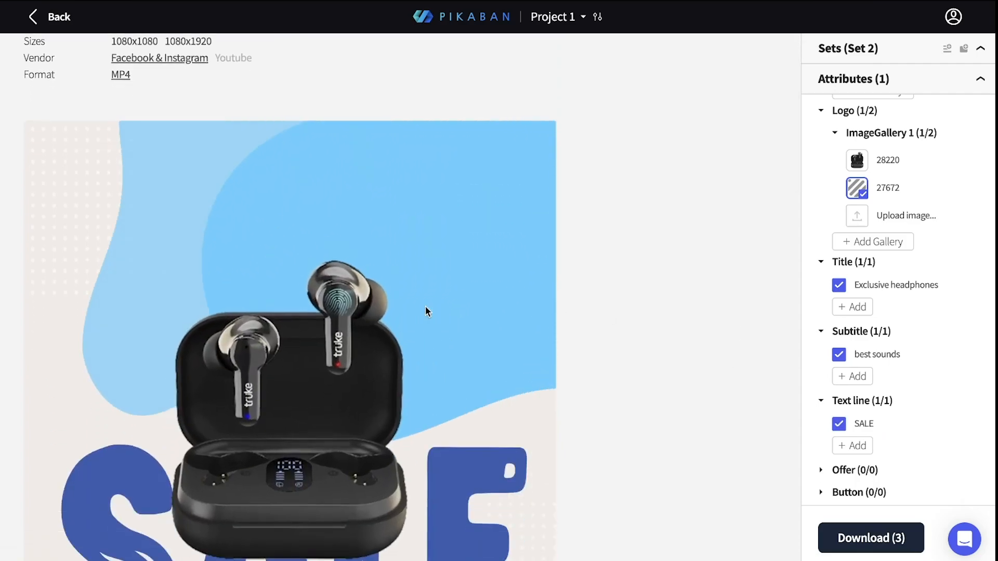
pyautogui.scroll(-3, 634, 368)
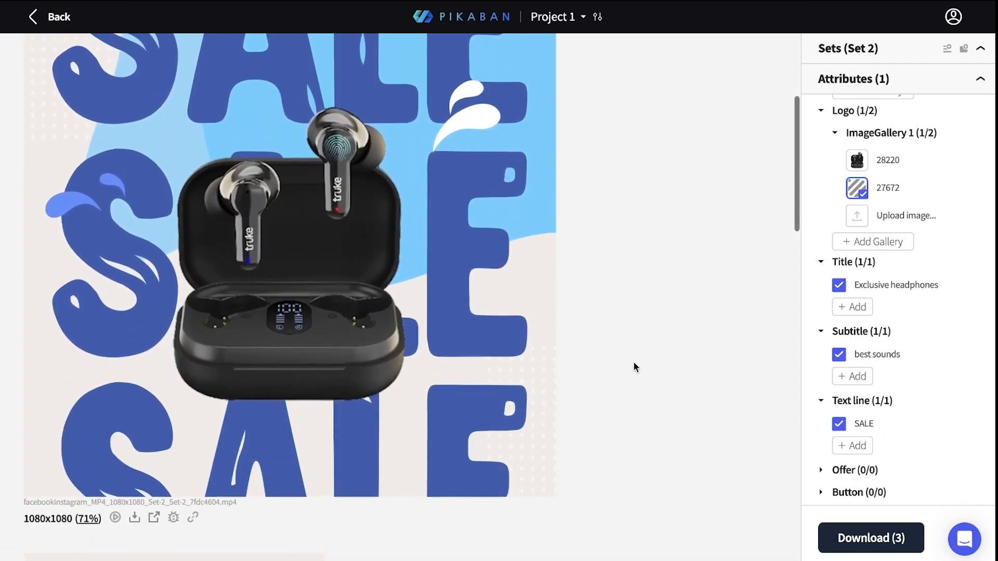
# Step: Add the offer "-15%" to the set
pyautogui.scroll(-2, 891, 405)
pyautogui.click(860, 427)
pyautogui.click(853, 451)
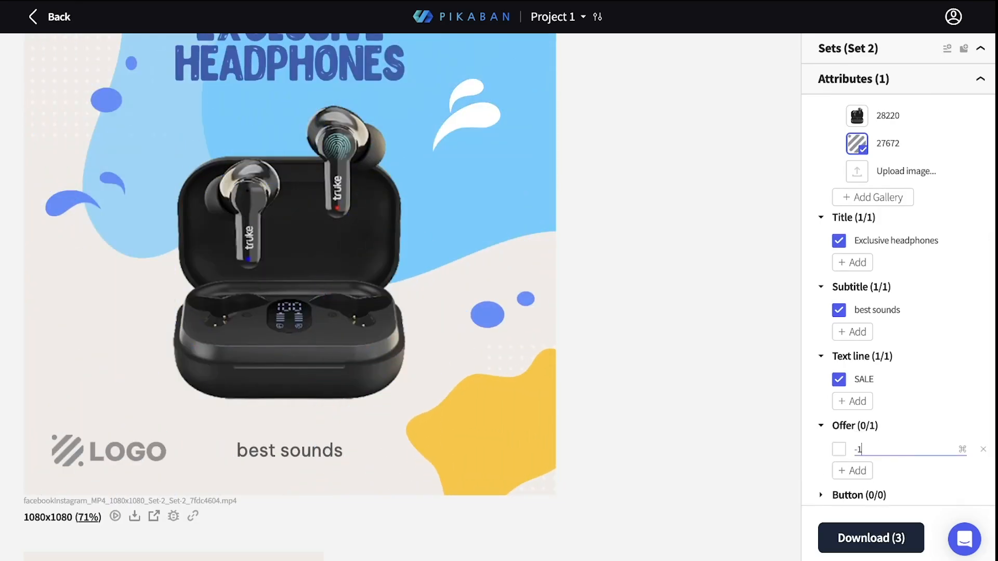
pyautogui.press('Return')
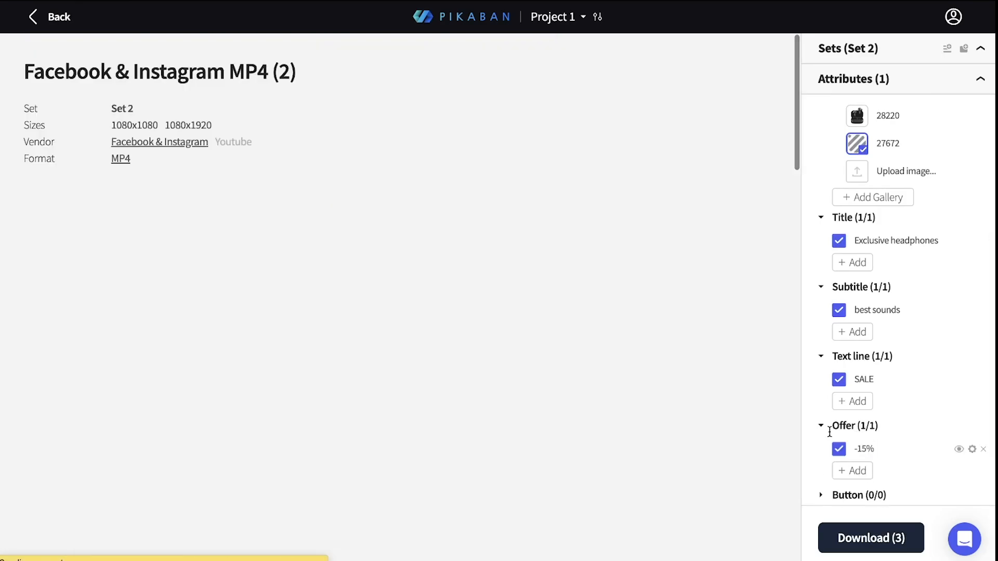
# Step: Add the button text "Order now" to the set
pyautogui.scroll(-6, 699, 348)
pyautogui.click(855, 497)
pyautogui.click(848, 457)
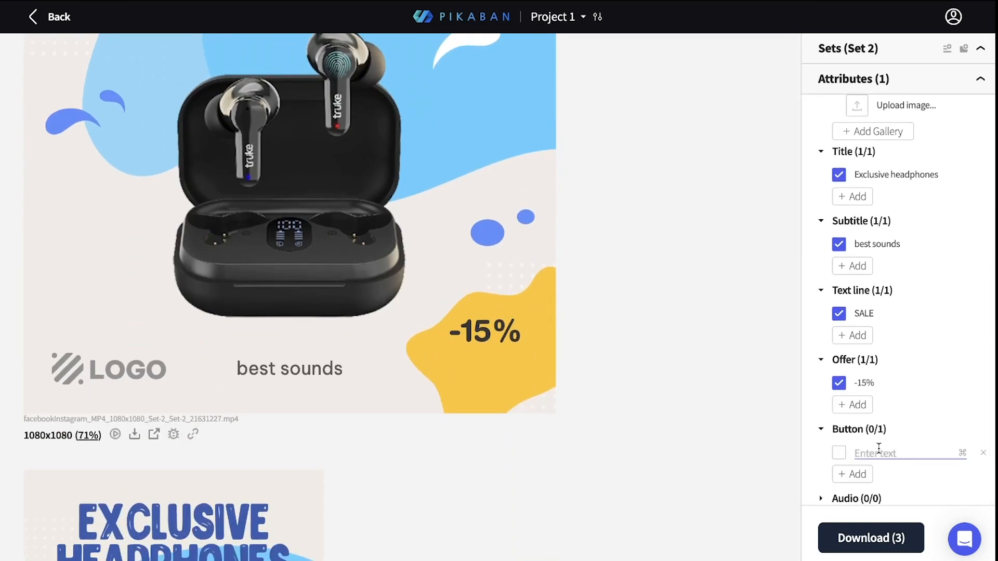
pyautogui.write('Order now')
pyautogui.press('Return')
# Step: Create a new sound gallery for the set's audio
pyautogui.scroll(-2, 888, 445)
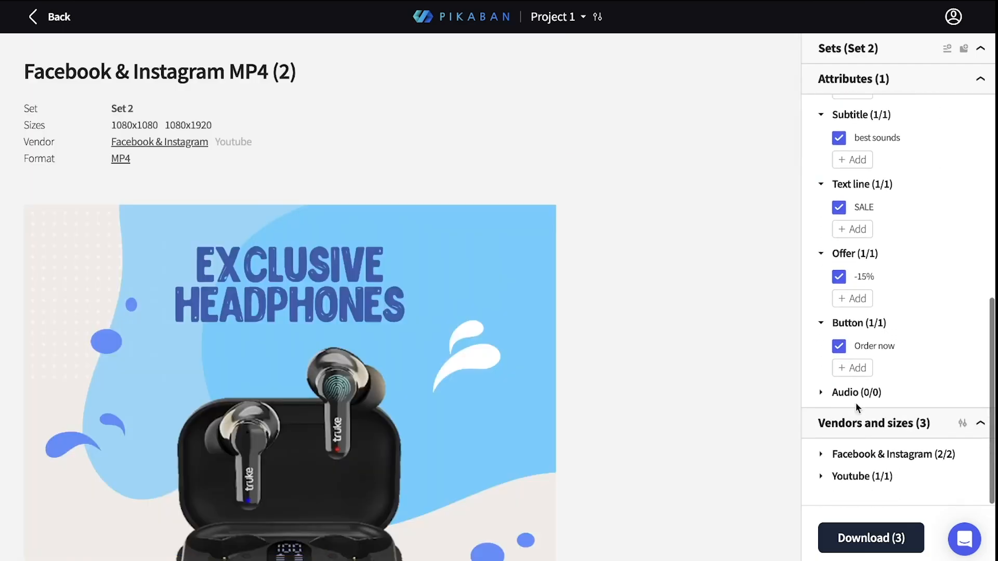
pyautogui.click(857, 393)
pyautogui.scroll(-5, 751, 372)
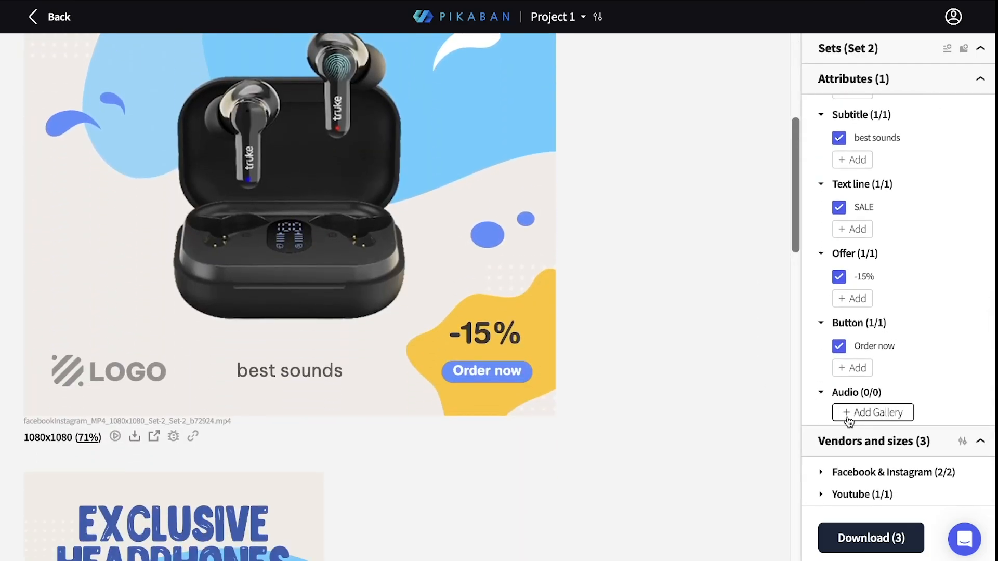
pyautogui.click(873, 413)
pyautogui.click(436, 137)
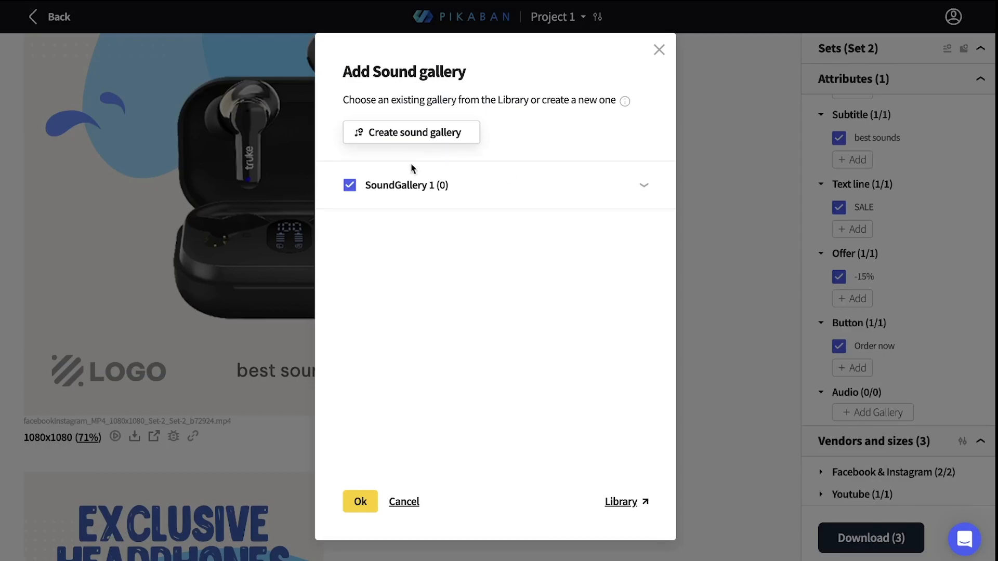
# Step: Upload the "Chucky the Constr…" sound file to the new sound gallery and enable it in the set
pyautogui.click(378, 249)
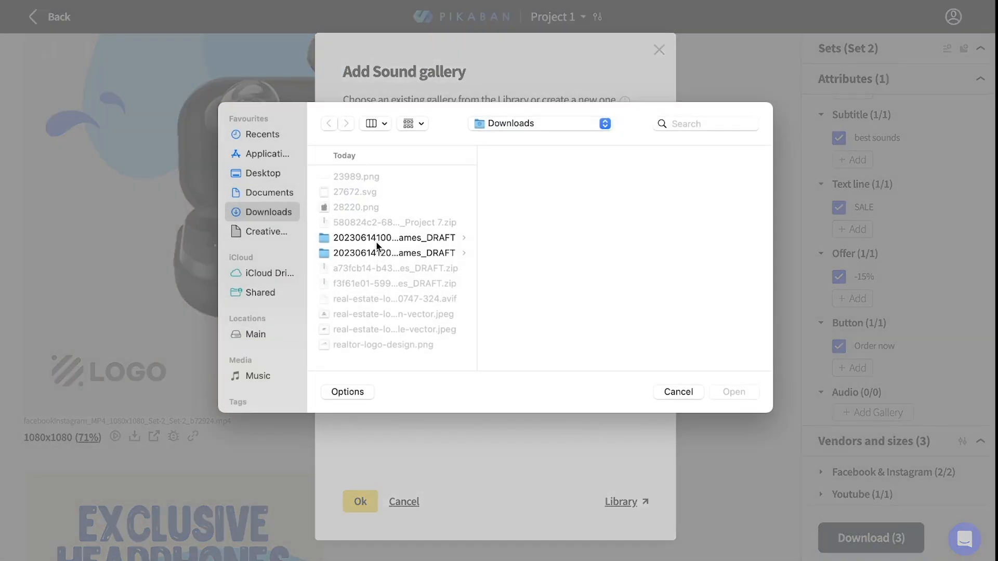
pyautogui.click(395, 205)
pyautogui.click(734, 392)
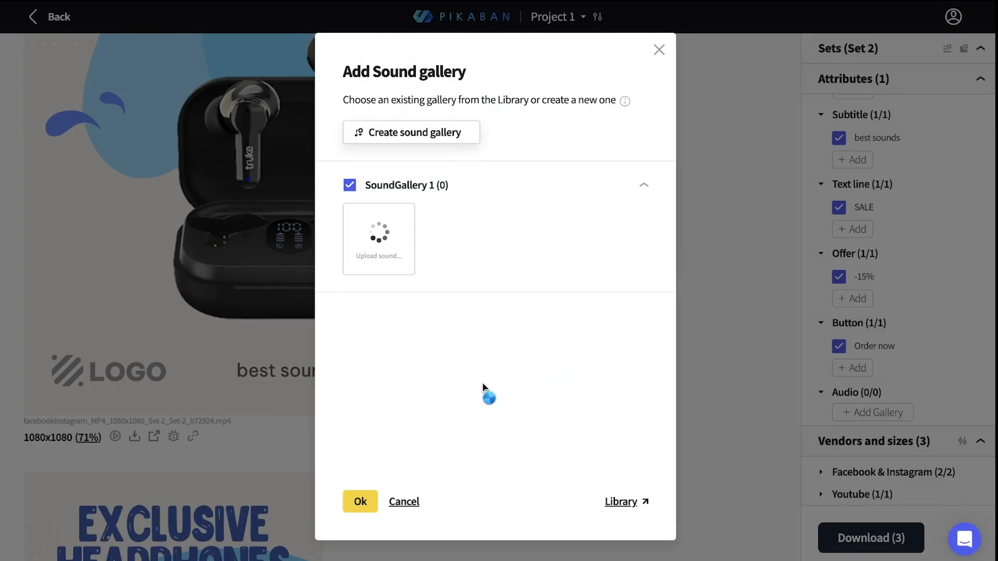
pyautogui.click(361, 502)
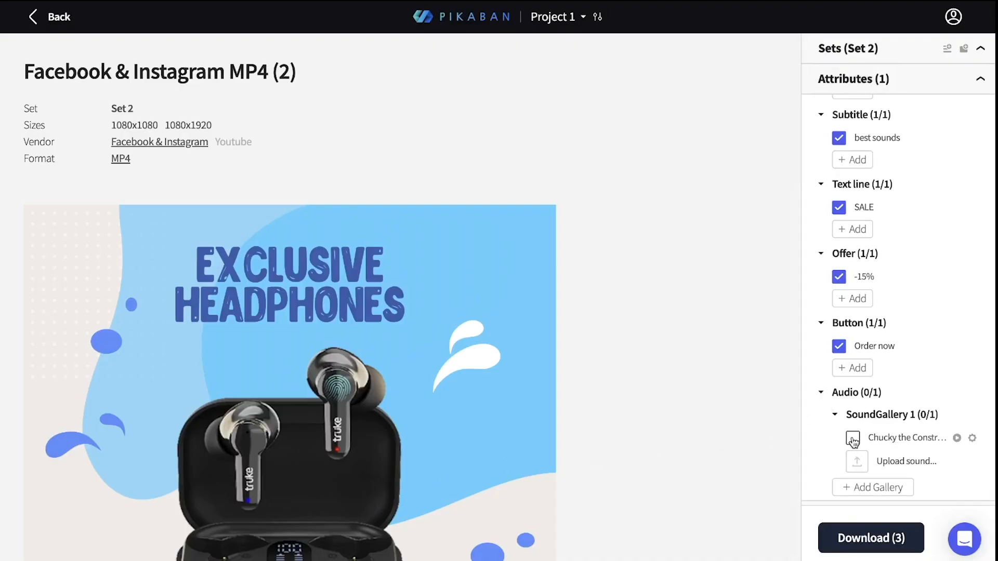
pyautogui.click(853, 439)
# Step: Review the Facebook & Instagram 1080x1080 and 1080x1920 and Youtube 1920x1080 video previews with all texts in place
pyautogui.scroll(-2, 758, 411)
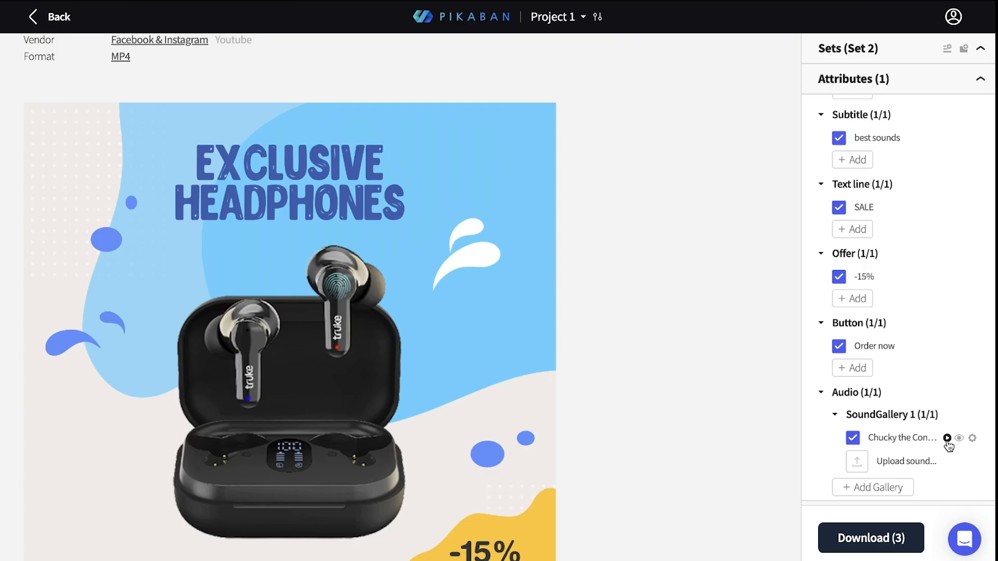
pyautogui.scroll(-1, 648, 352)
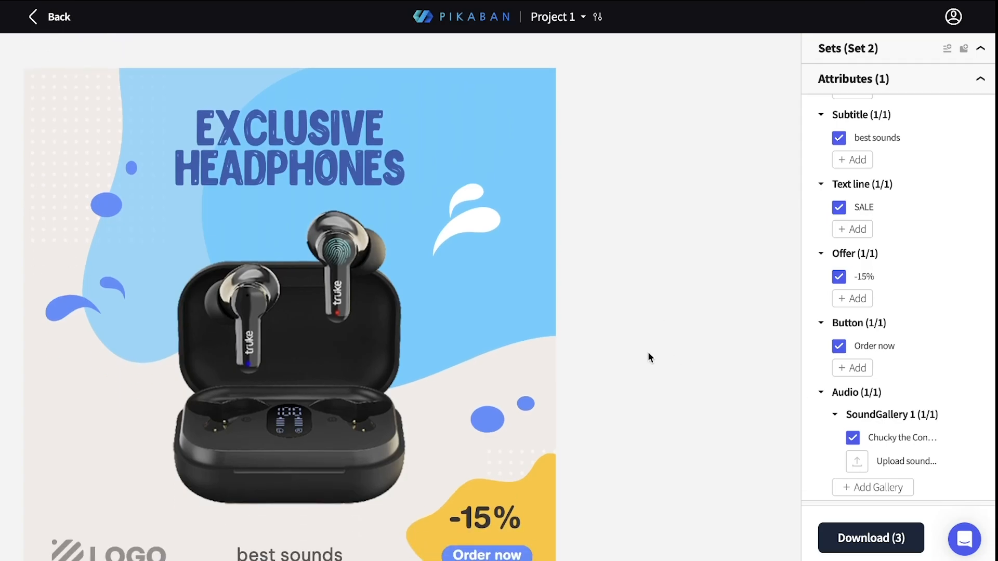
pyautogui.scroll(-2, 648, 352)
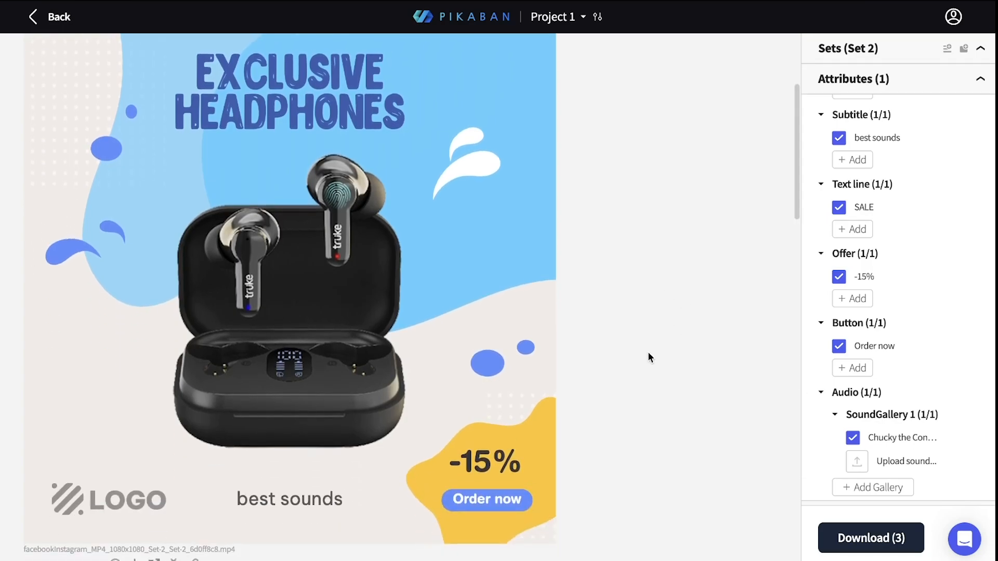
pyautogui.scroll(-3, 459, 323)
pyautogui.scroll(1, 459, 327)
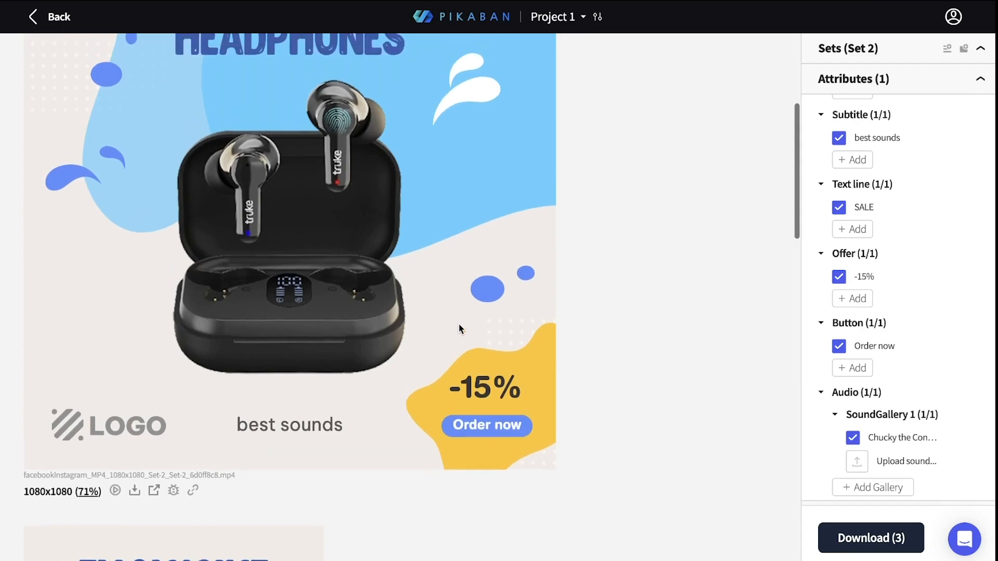
pyautogui.scroll(2, 597, 323)
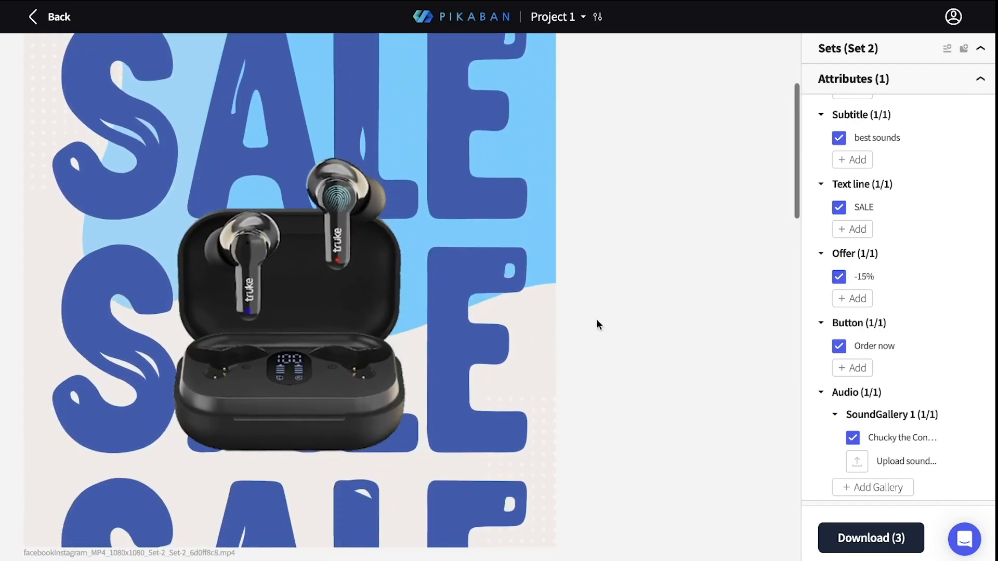
pyautogui.scroll(-10, 597, 323)
pyautogui.scroll(-9, 596, 324)
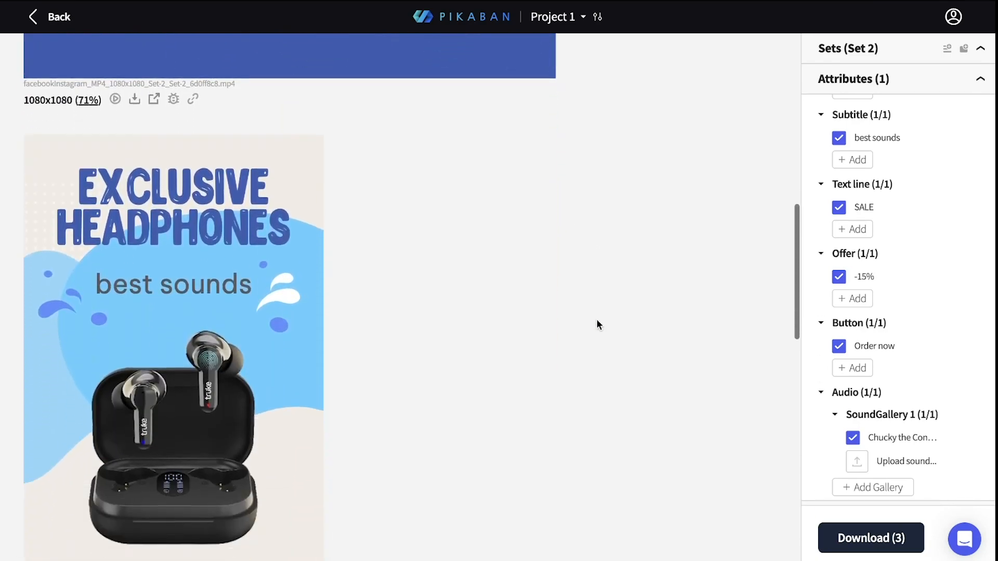
pyautogui.scroll(-7, 596, 324)
pyautogui.scroll(-13, 597, 324)
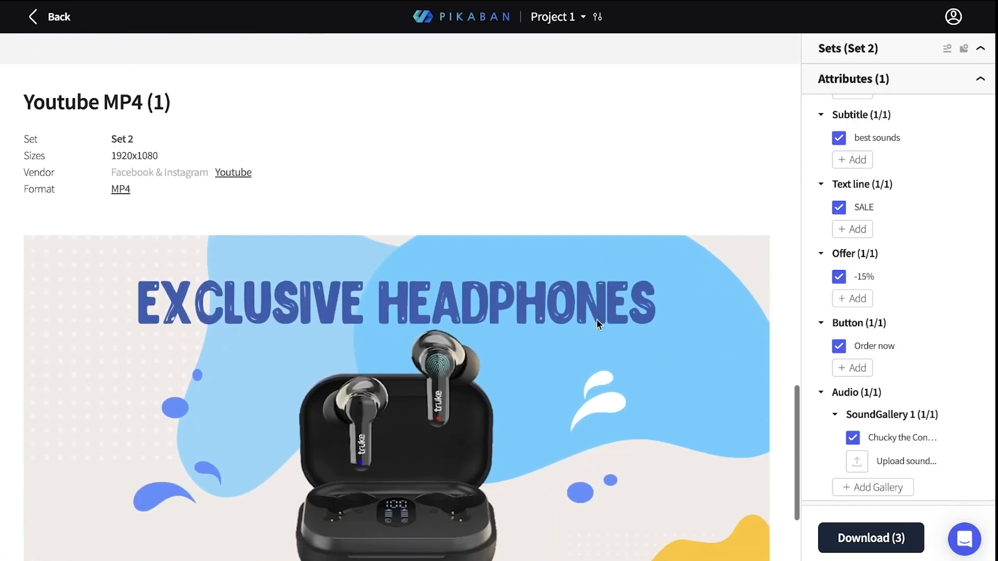
pyautogui.scroll(12, 597, 324)
pyautogui.scroll(20, 597, 319)
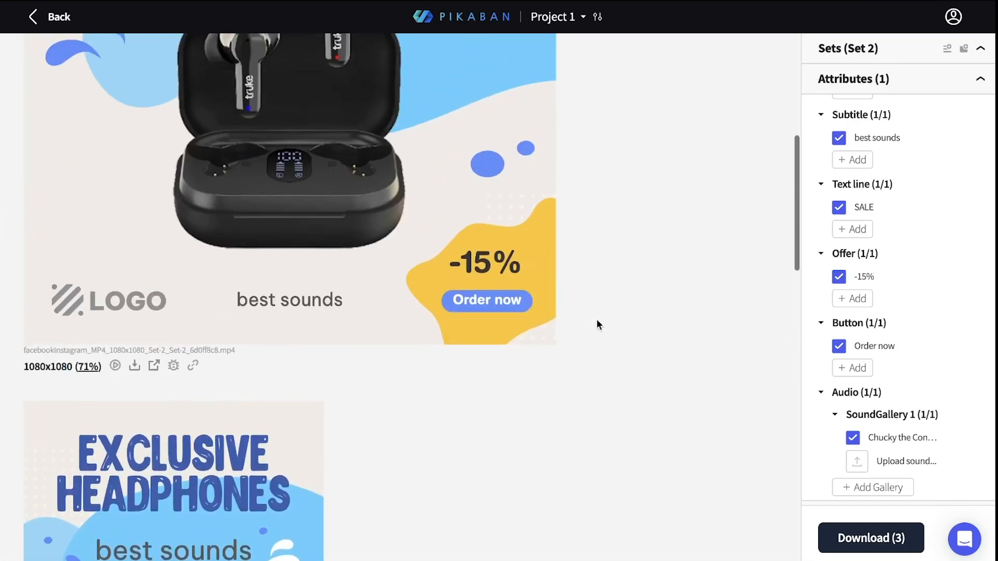
pyautogui.scroll(-20, 597, 319)
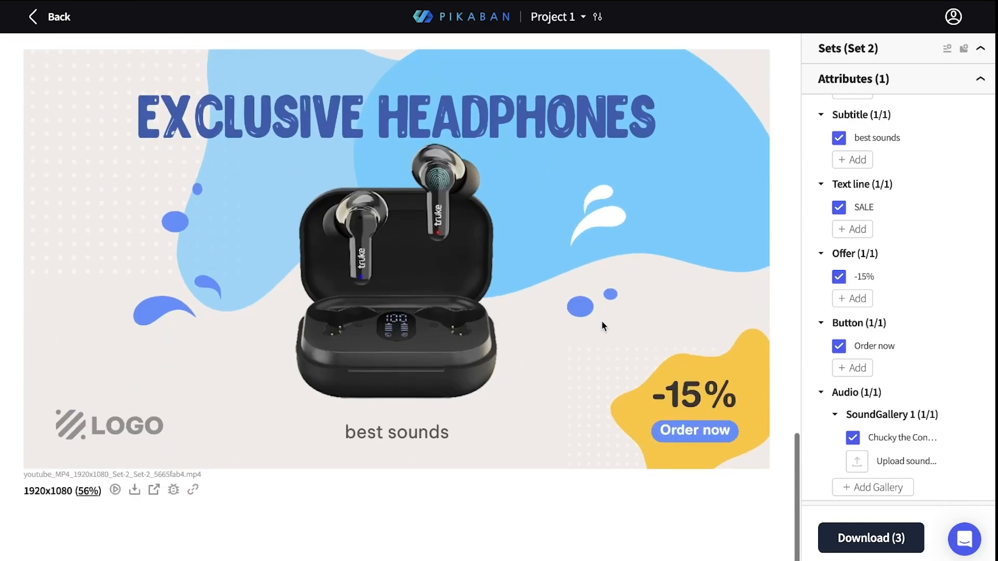
# Step: Request the download of Set 2 with the draft videos option turned off
pyautogui.click(855, 543)
pyautogui.click(358, 303)
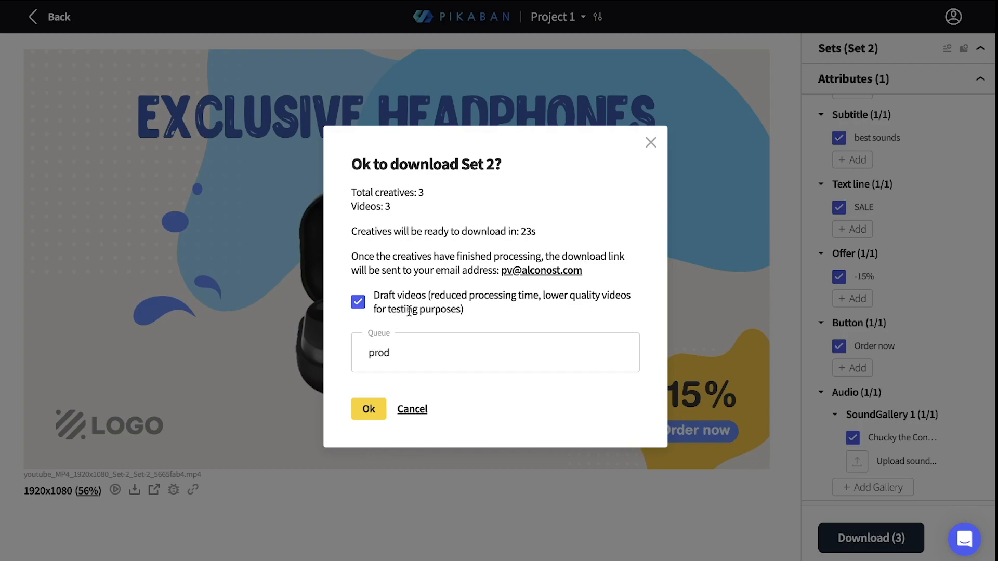
pyautogui.click(363, 308)
pyautogui.click(368, 415)
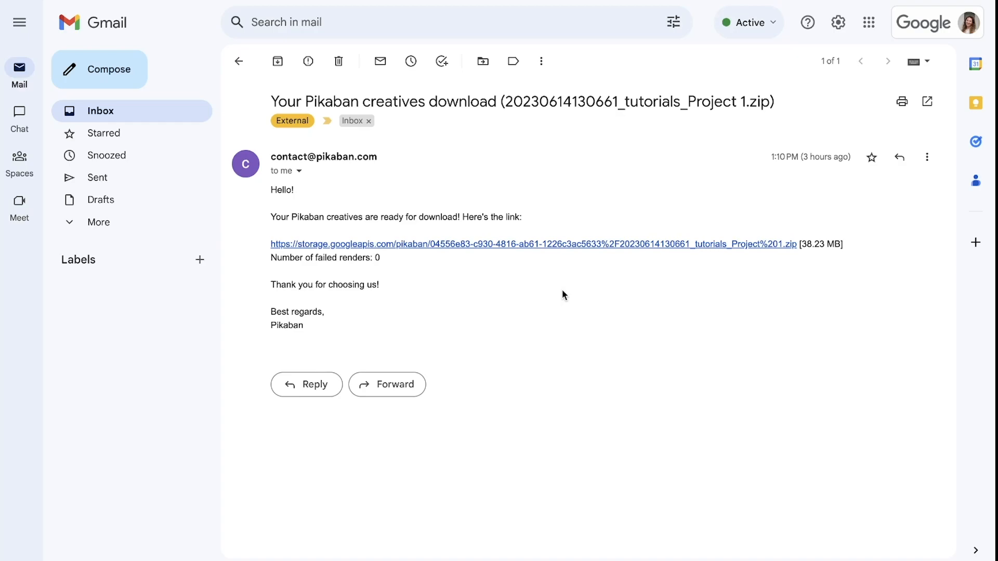
# Step: Download the creatives from the link in the Pikaban e-mail in Gmail, and play the vertical video, pausing it at 0:09
pyautogui.click(556, 244)
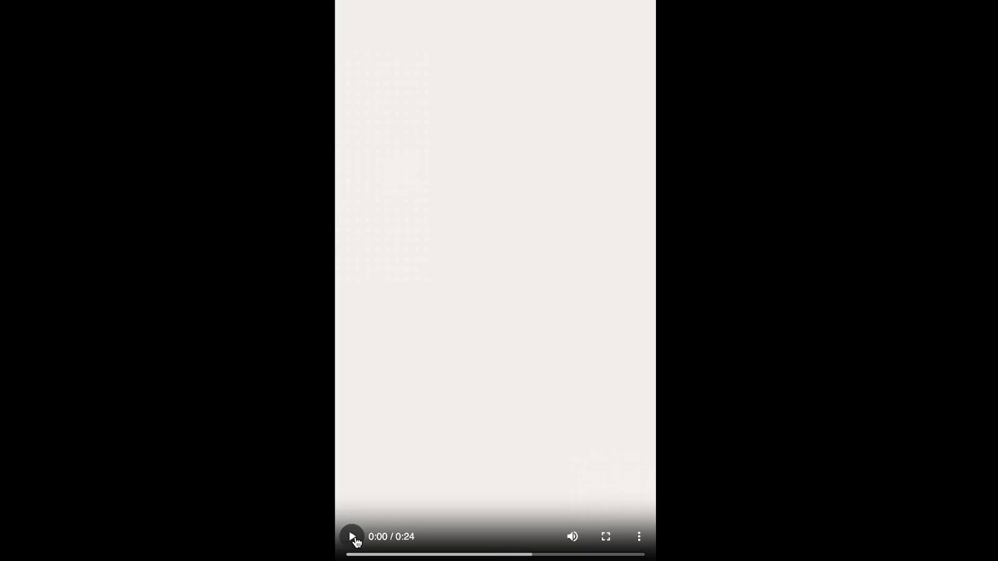
pyautogui.click(350, 537)
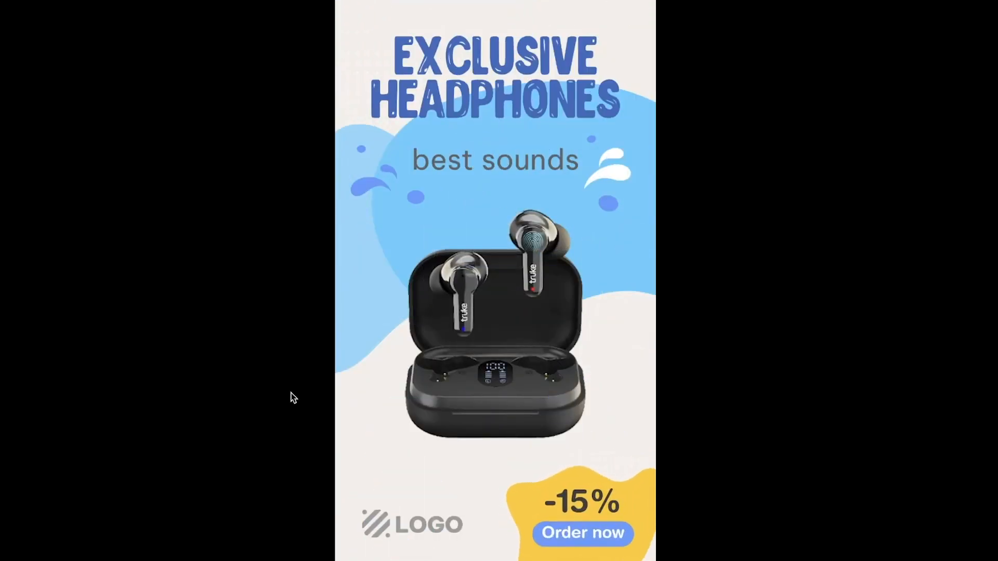
pyautogui.moveTo(399, 388)
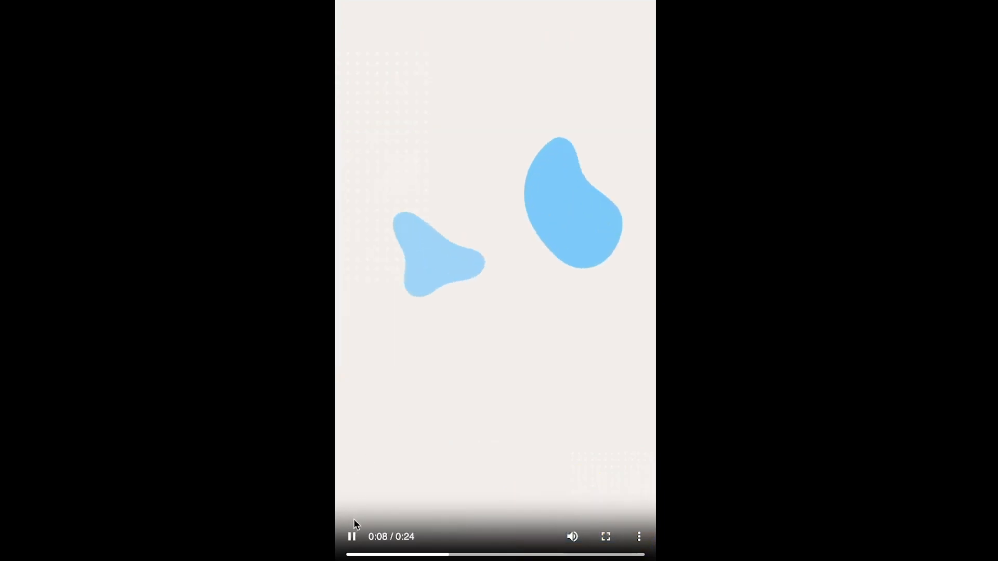
pyautogui.click(353, 538)
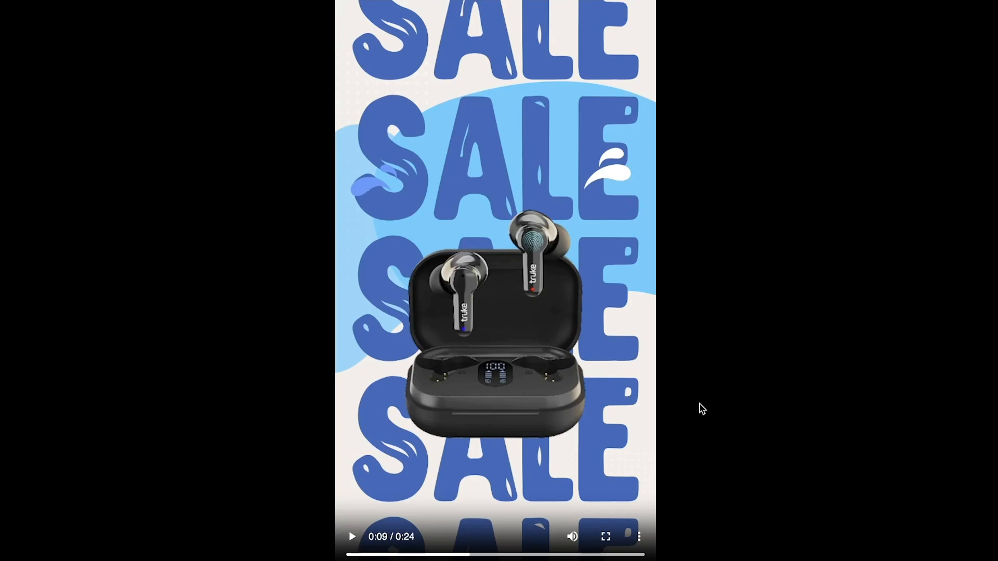